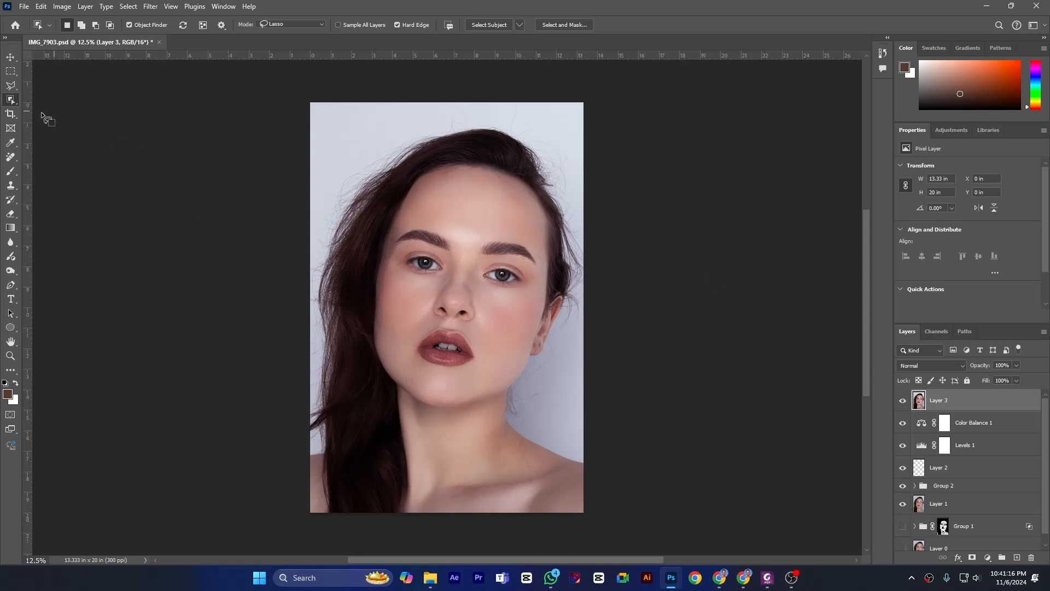
# Activate the Object Selection Tool and set its mode to Lasso.
pyautogui.rightClick(15, 103)
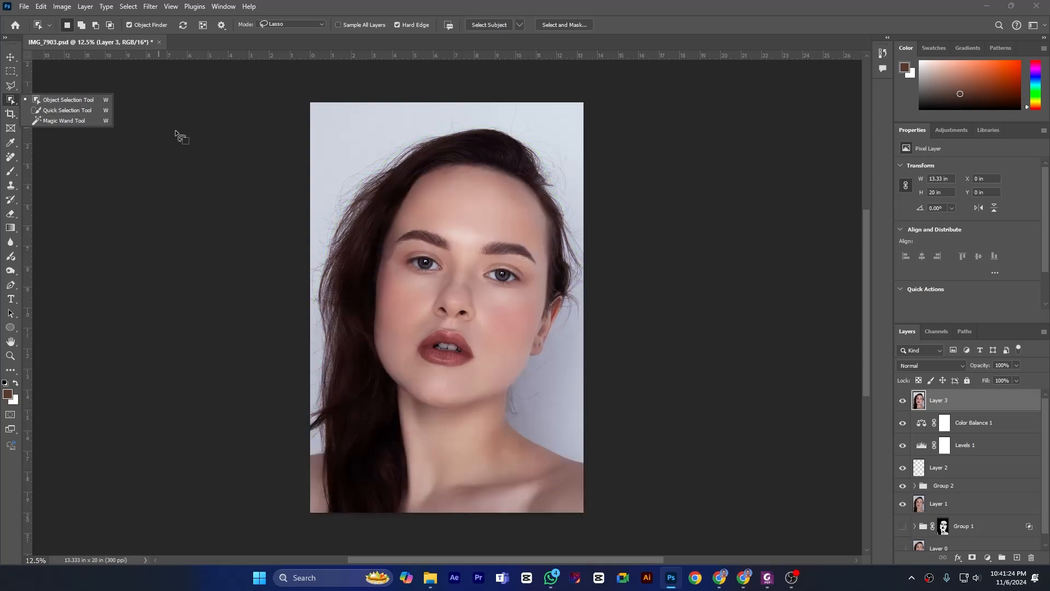
pyautogui.click(65, 101)
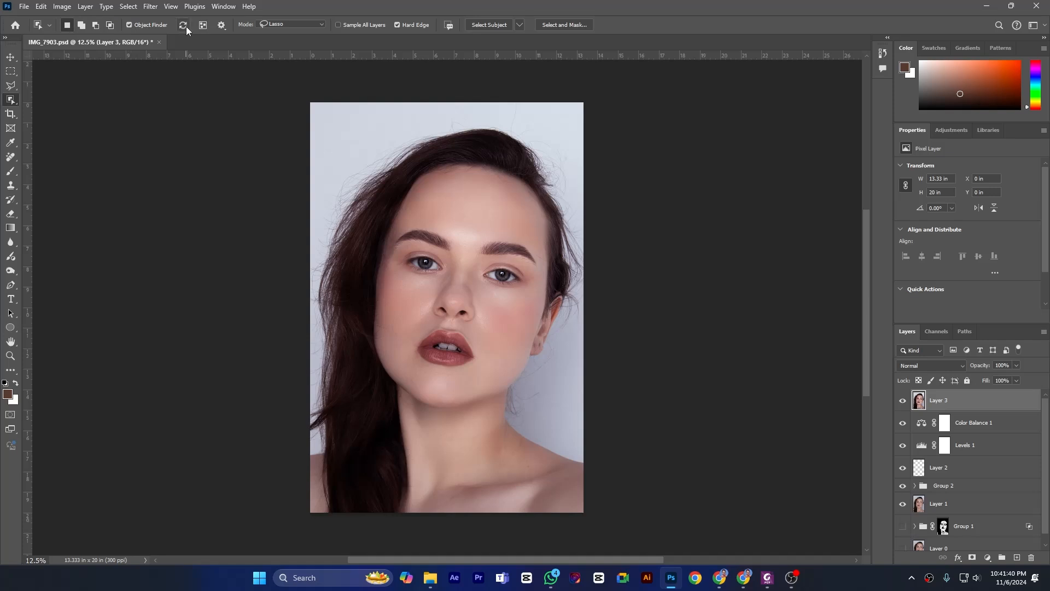
pyautogui.click(222, 28)
pyautogui.click(223, 31)
pyautogui.click(300, 23)
pyautogui.click(320, 42)
# Try adding, subtracting and intersecting small lasso selections on the background beside the hair, and clear the selection.
pyautogui.moveTo(336, 116); pyautogui.dragTo(335, 117)
pyautogui.moveTo(341, 140)
pyautogui.mouseDown()
pyautogui.moveTo(345, 125)
pyautogui.moveTo(332, 138)
pyautogui.moveTo(346, 142)
pyautogui.mouseUp()
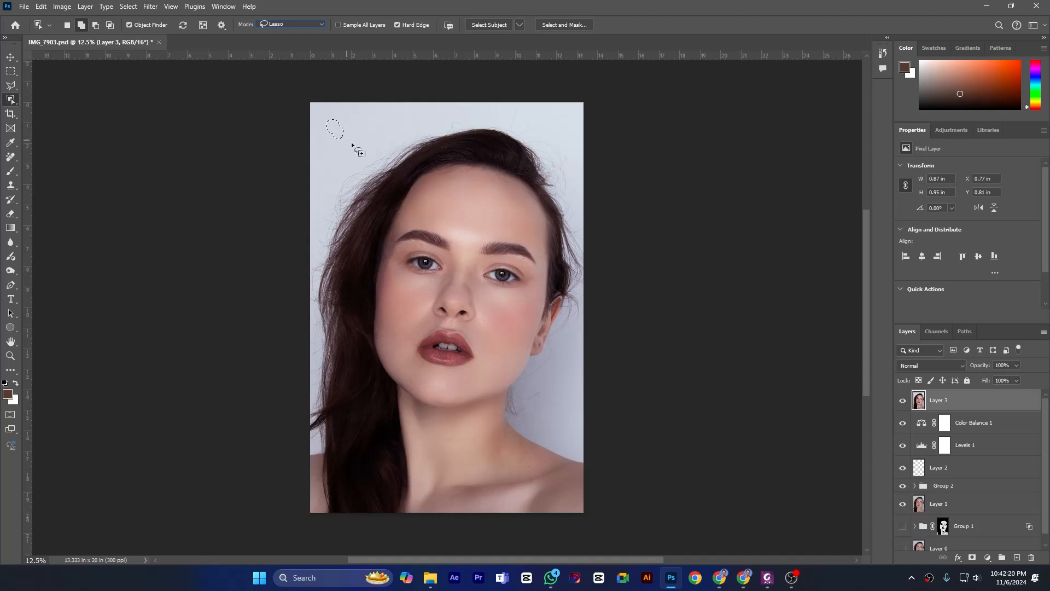
pyautogui.click(96, 25)
pyautogui.moveTo(350, 132); pyautogui.dragTo(334, 142)
pyautogui.click(110, 25)
pyautogui.moveTo(350, 130)
pyautogui.mouseDown()
pyautogui.moveTo(329, 142)
pyautogui.moveTo(341, 141)
pyautogui.mouseUp()
pyautogui.click(68, 25)
pyautogui.click(328, 154)
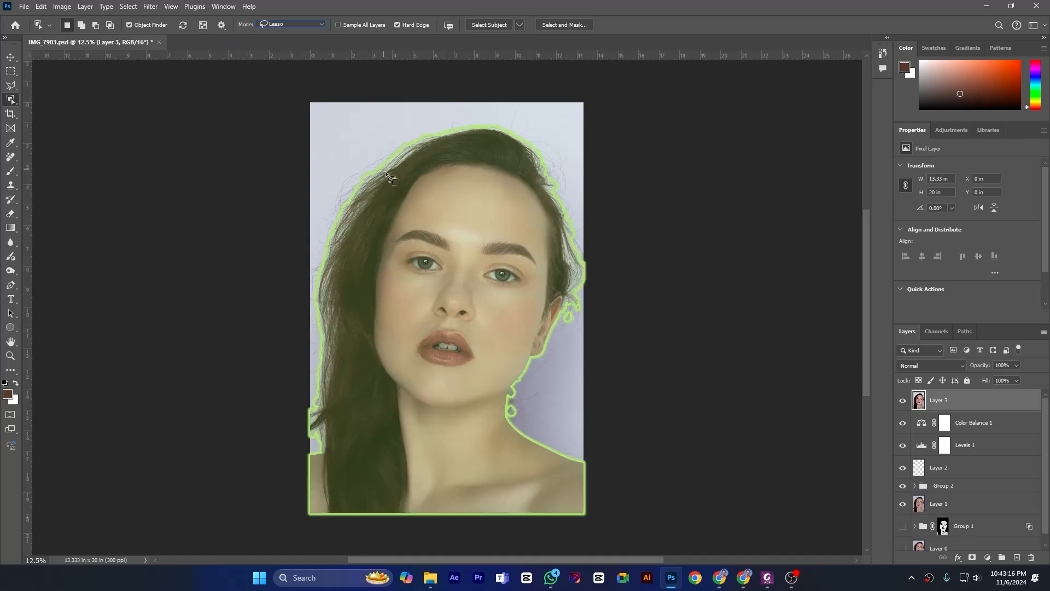
# Select the detected woman with Object Finder and preview the overlay of all detected objects.
pyautogui.click(416, 193)
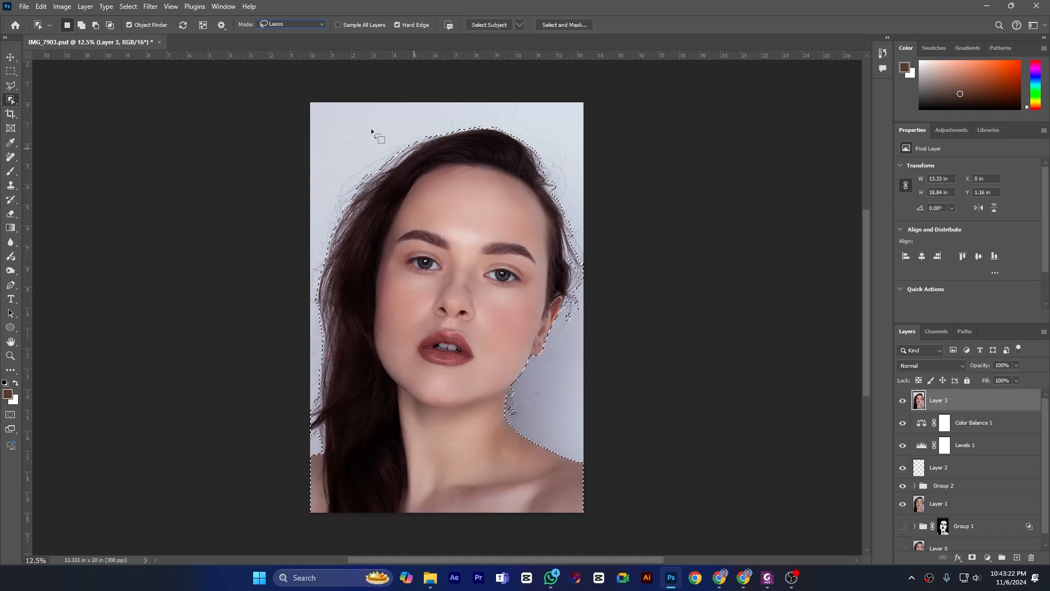
pyautogui.click(203, 25)
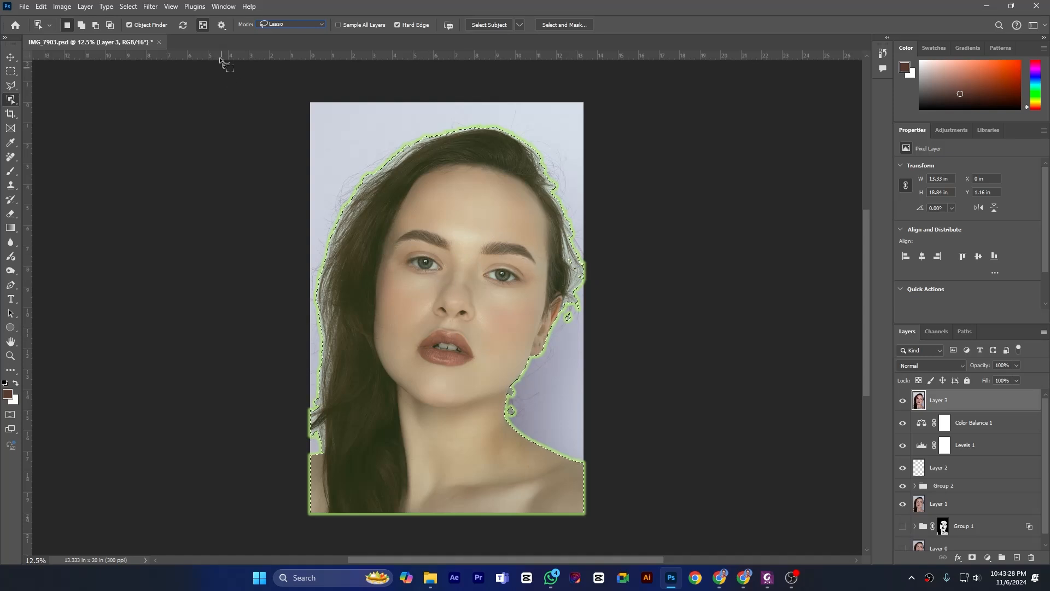
pyautogui.click(205, 25)
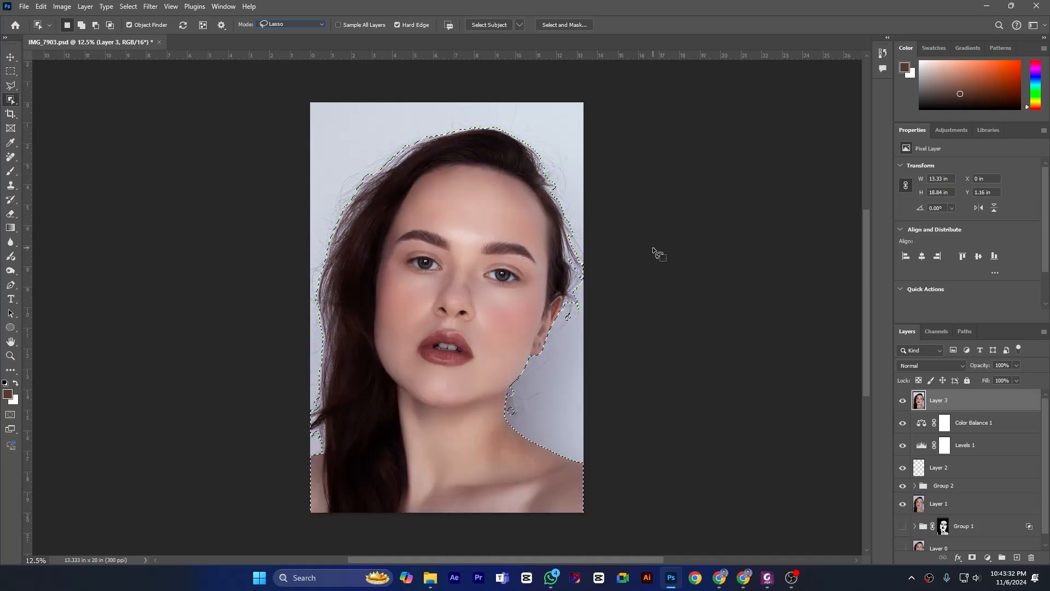
# Try to subtract a lassoed area along the hairline from the selection with Object Finder turned off.
pyautogui.click(129, 25)
pyautogui.click(96, 25)
pyautogui.moveTo(398, 145)
pyautogui.mouseDown()
pyautogui.moveTo(457, 204)
pyautogui.moveTo(446, 193)
pyautogui.mouseUp()
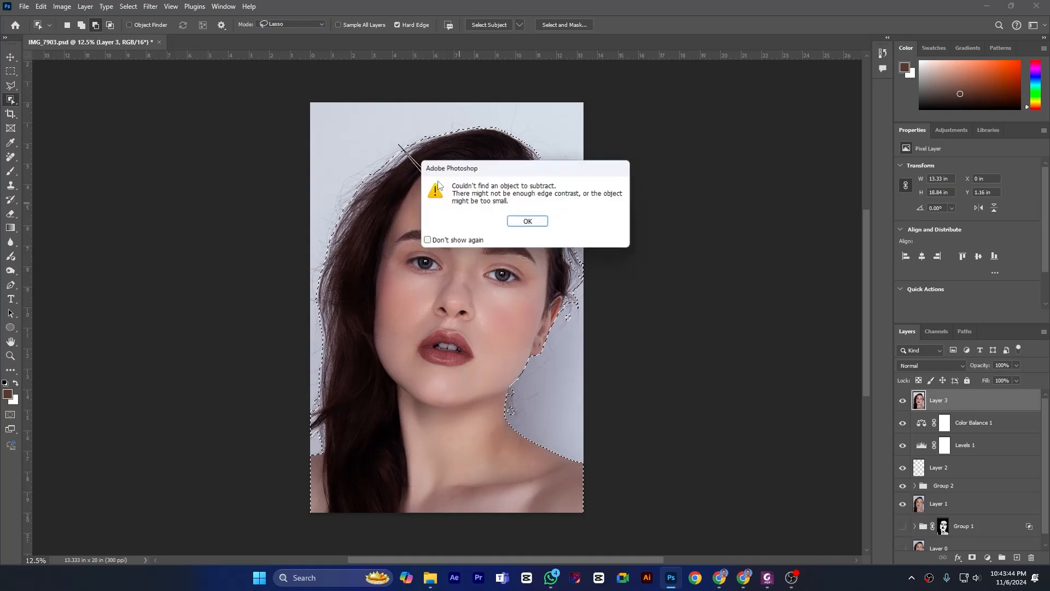
pyautogui.click(544, 224)
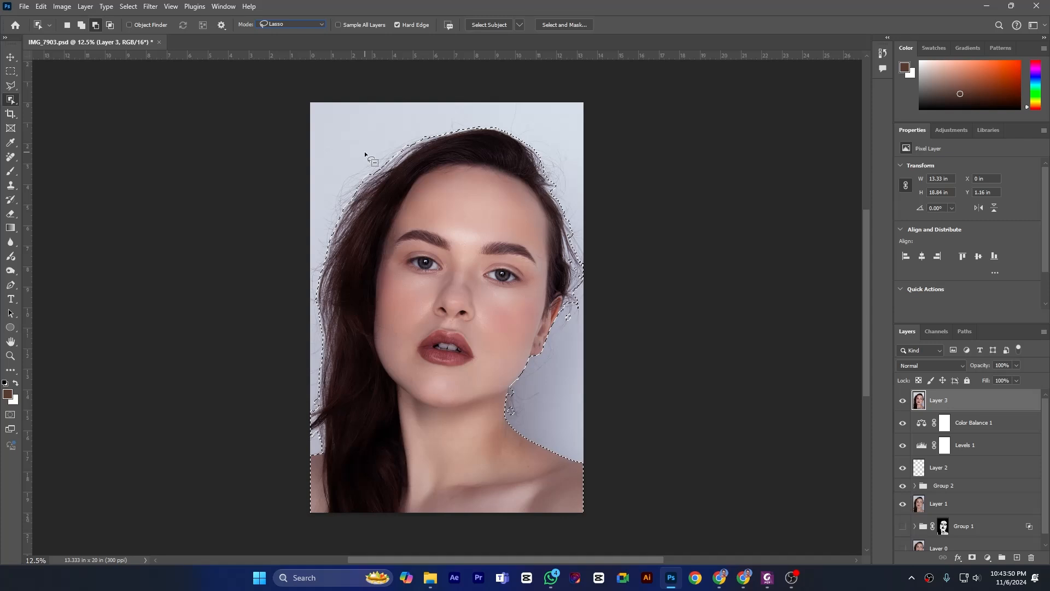
# Switch back to new-selection behaviour, clear the woman's selection and turn Object Finder off.
pyautogui.click(66, 25)
pyautogui.click(129, 25)
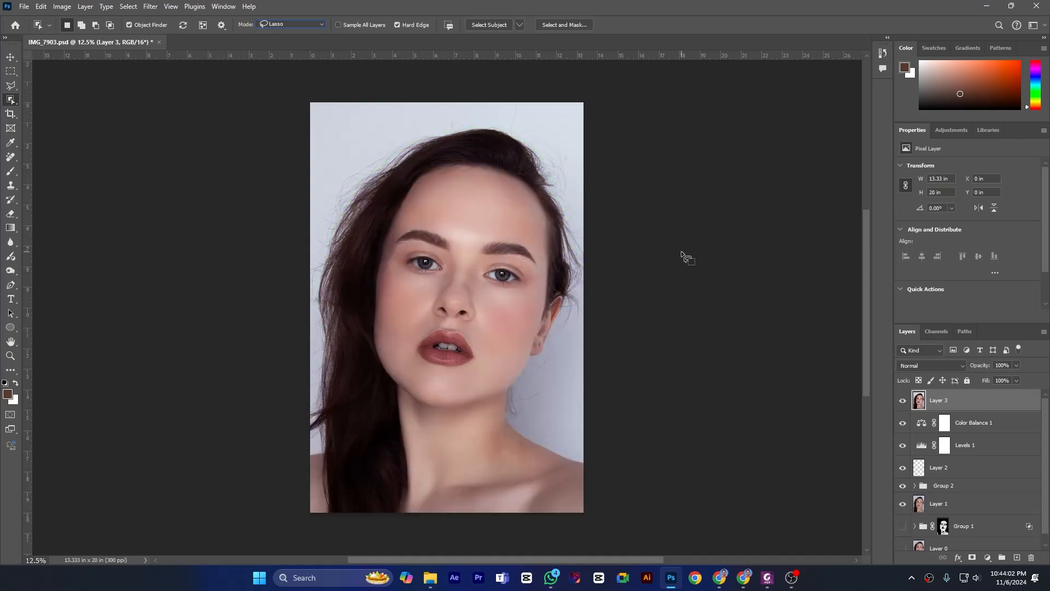
pyautogui.click(129, 25)
pyautogui.click(129, 24)
pyautogui.click(128, 24)
# Set the selection mode to Rectangle and select the woman by framing about 13.33 × 19.23 in of the portrait.
pyautogui.click(281, 24)
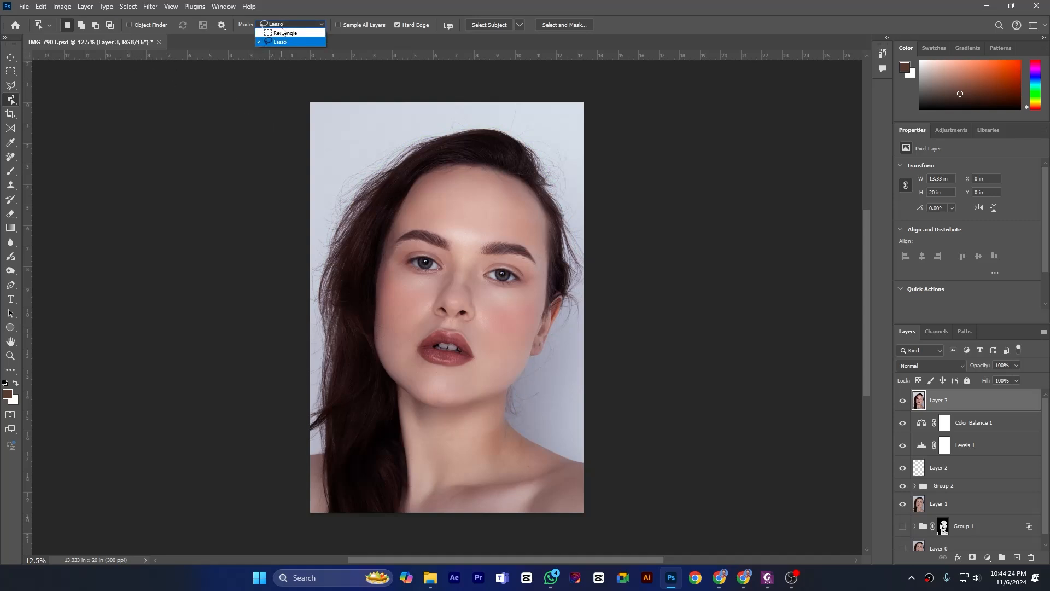
pyautogui.click(280, 31)
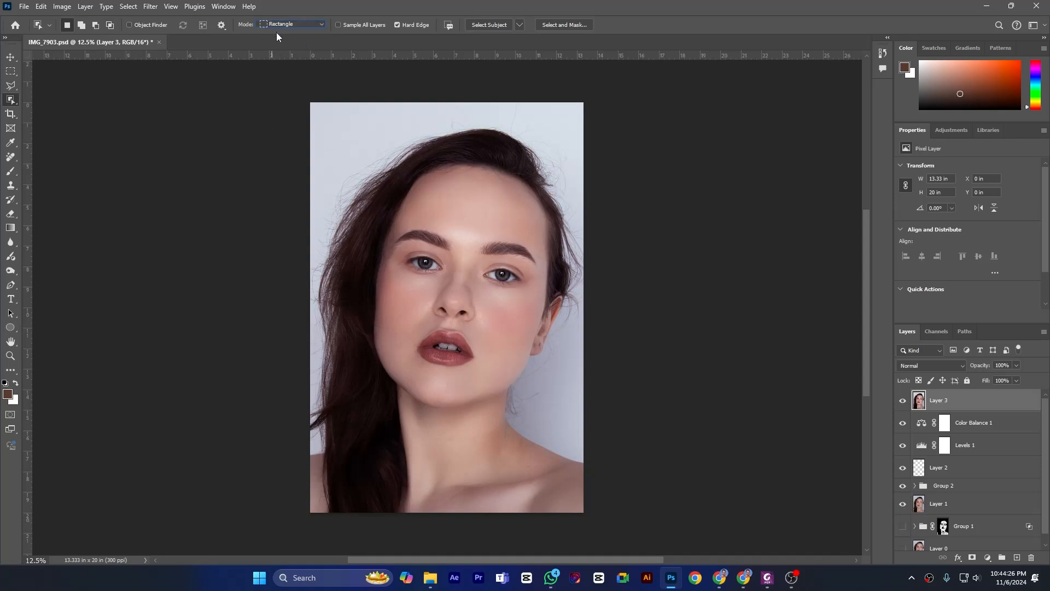
pyautogui.moveTo(306, 116); pyautogui.dragTo(618, 527)
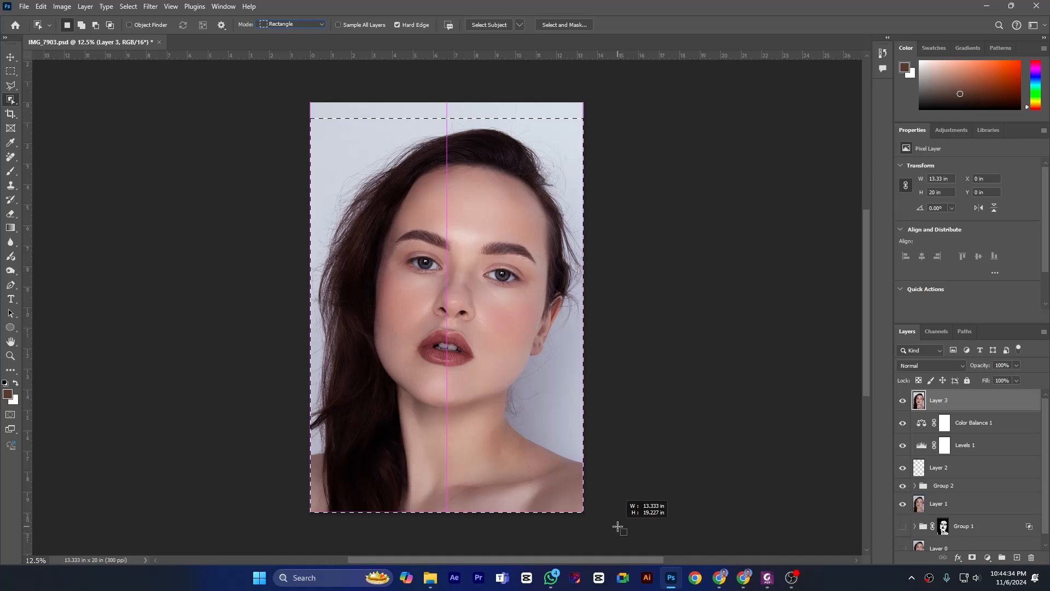
pyautogui.moveTo(618, 526); pyautogui.dragTo(618, 525)
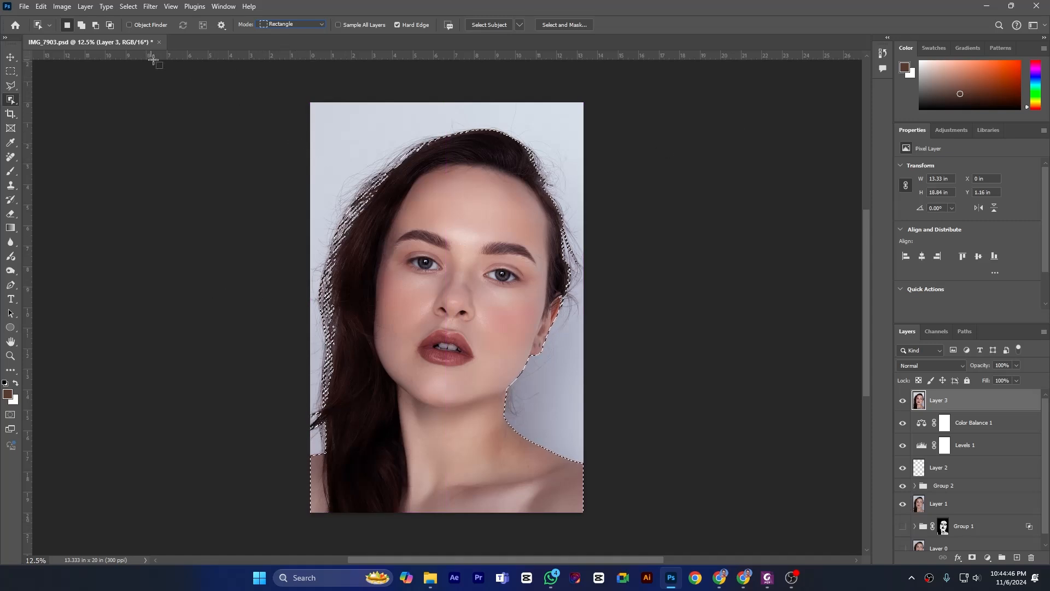
# Turn Object Finder on and subtract the detected woman from the current selection.
pyautogui.click(129, 25)
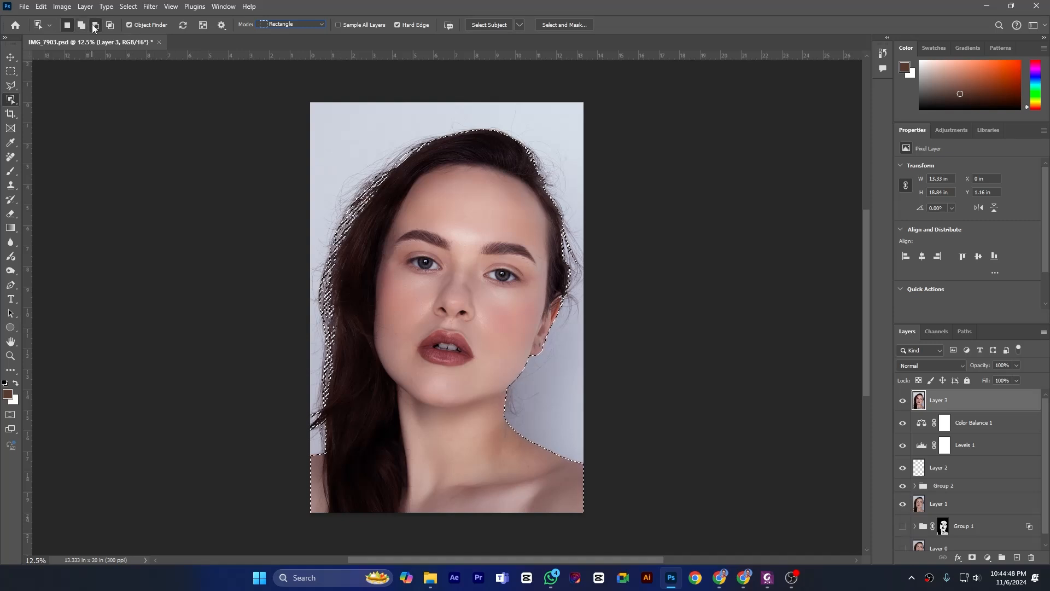
pyautogui.click(95, 26)
pyautogui.click(410, 161)
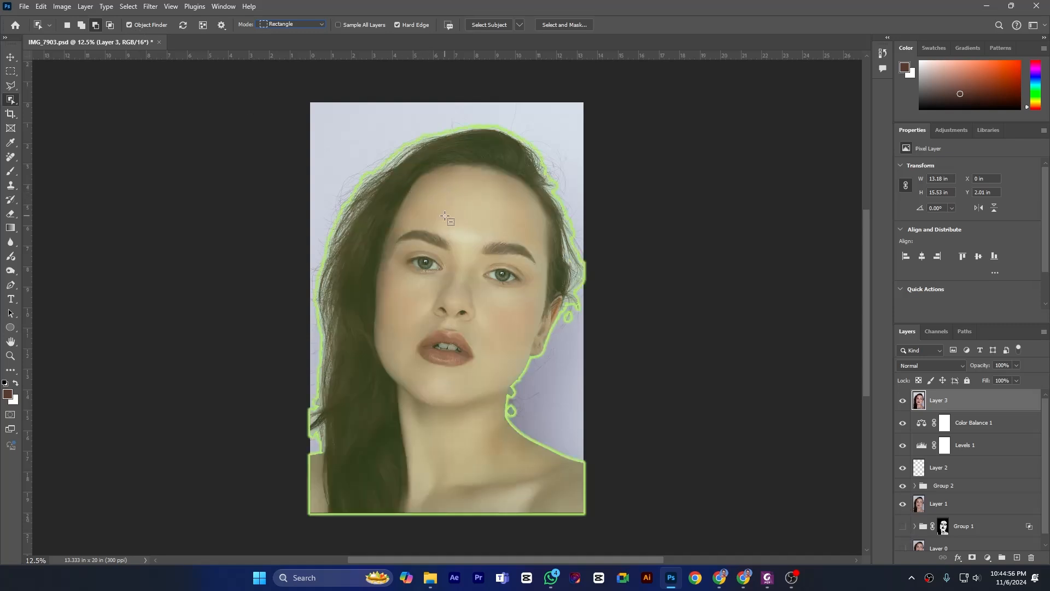
# Try Orange as the Object Finder overlay colour, set it to Yellow, and return to the Object Selection Tool.
pyautogui.click(222, 25)
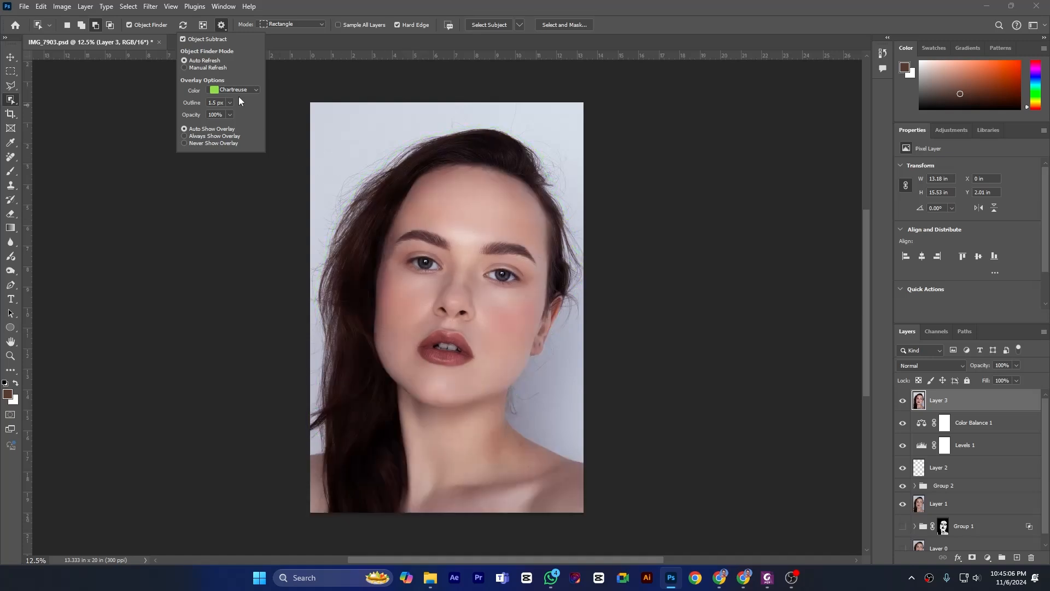
pyautogui.click(243, 91)
pyautogui.click(233, 128)
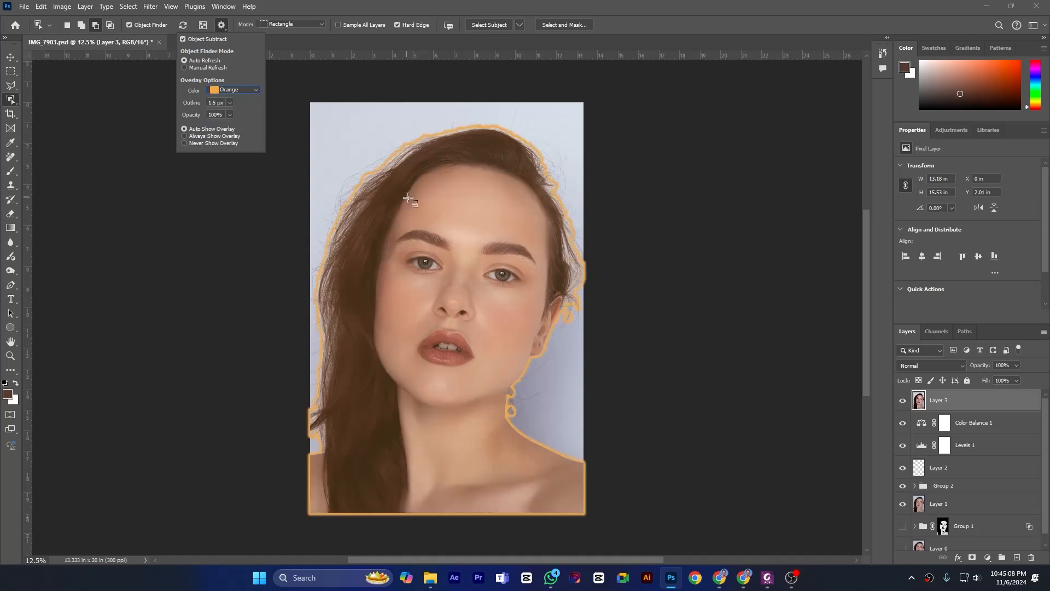
pyautogui.click(244, 91)
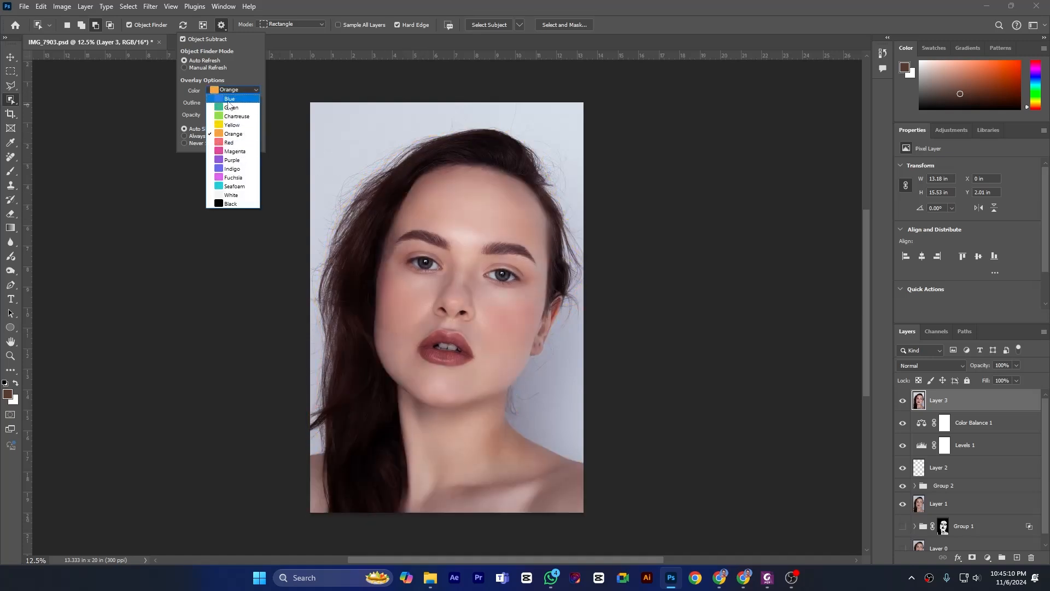
pyautogui.click(233, 124)
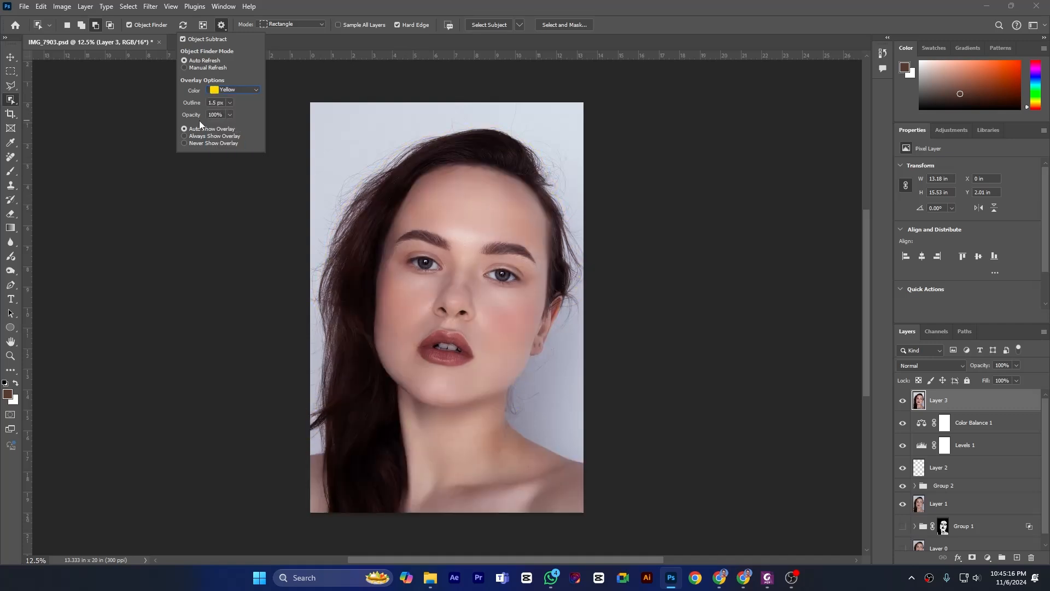
pyautogui.click(11, 56)
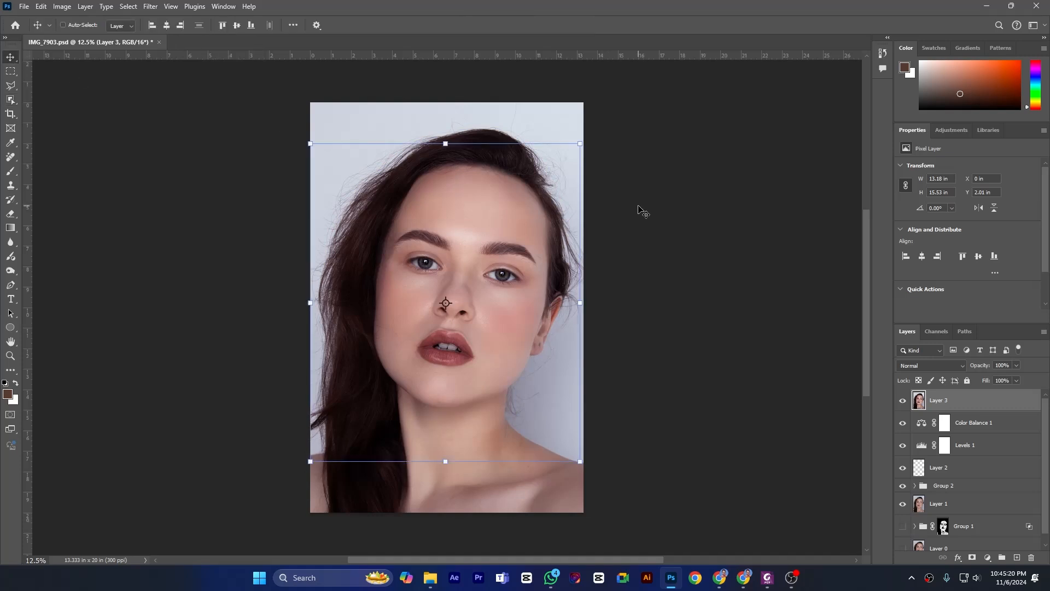
pyautogui.click(10, 99)
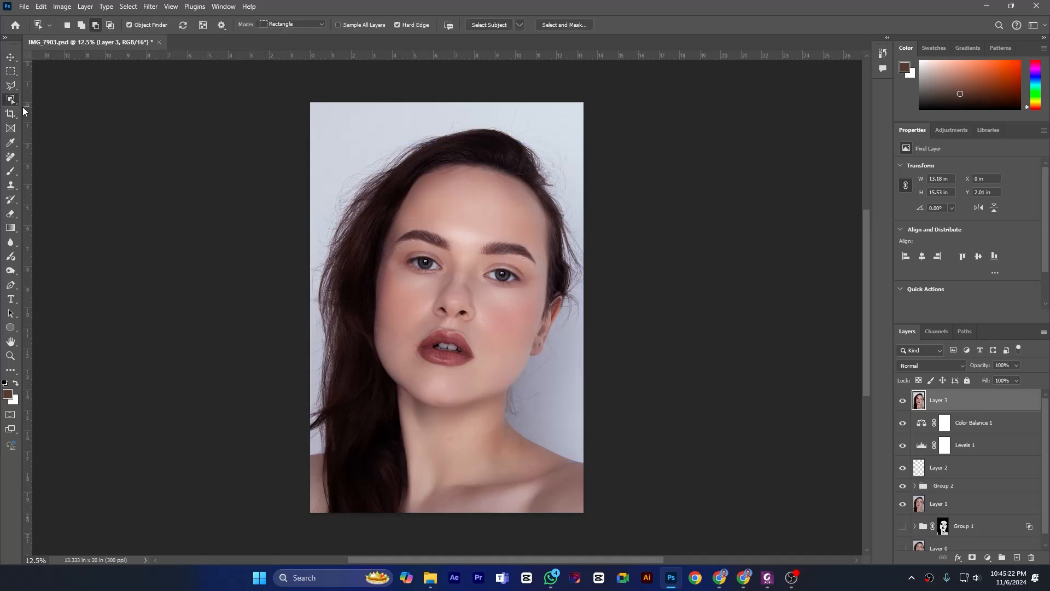